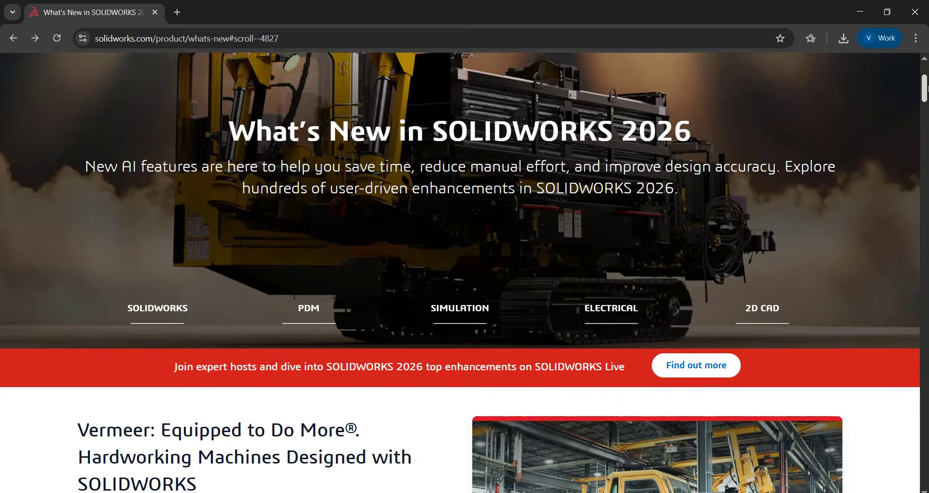
- Look through the What's New in SOLIDWORKS 2026 page and show its SOLIDWORKS Design section
scroll(460, 273, down, 6)
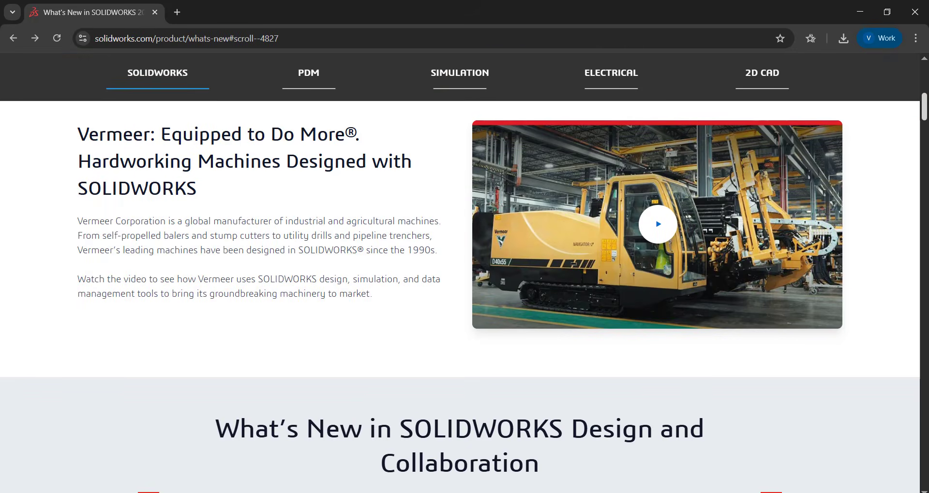
scroll(460, 297, down, 8)
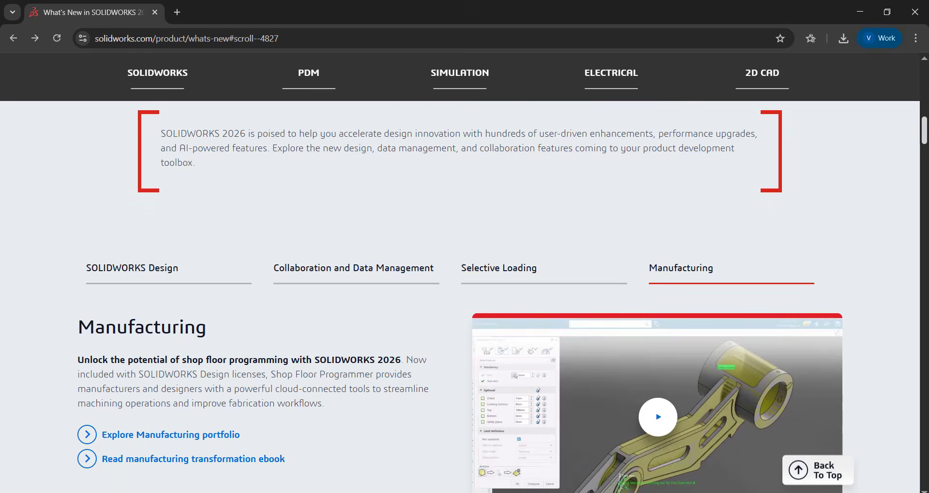
scroll(459, 297, down, 2)
click(188, 213)
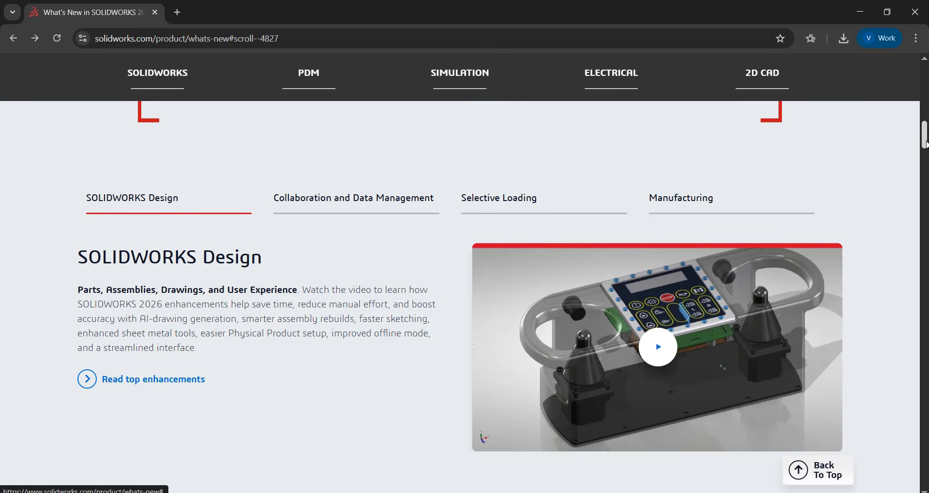
- Open the SOLIDWORKS 2026 Design Top 10 Features flyer and read it through to the end
scroll(398, 213, down, 6)
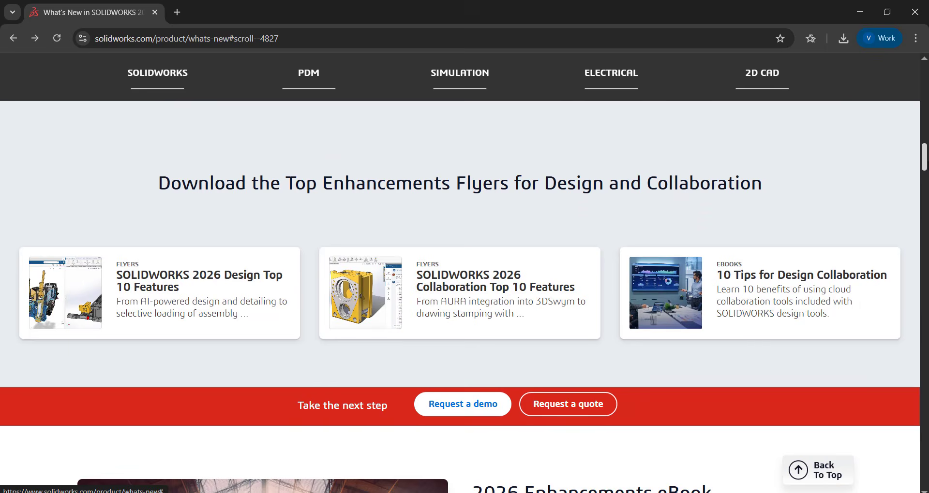
click(193, 246)
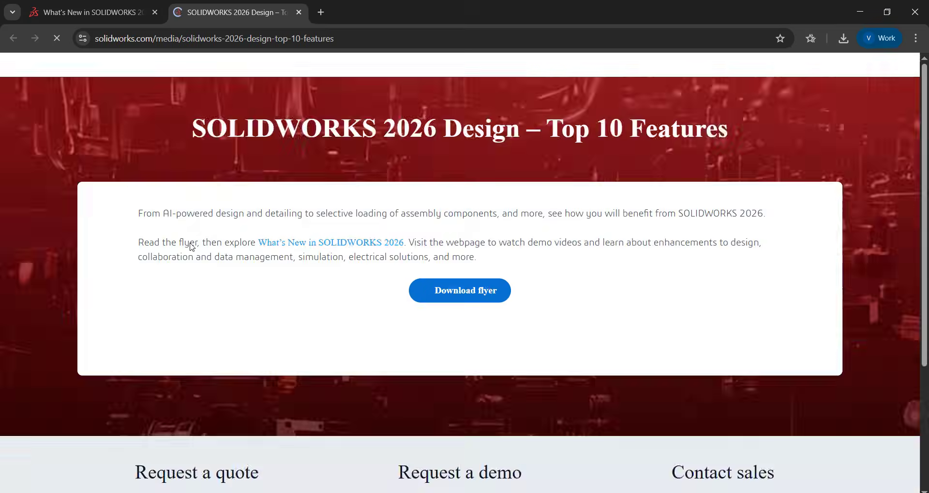
click(493, 330)
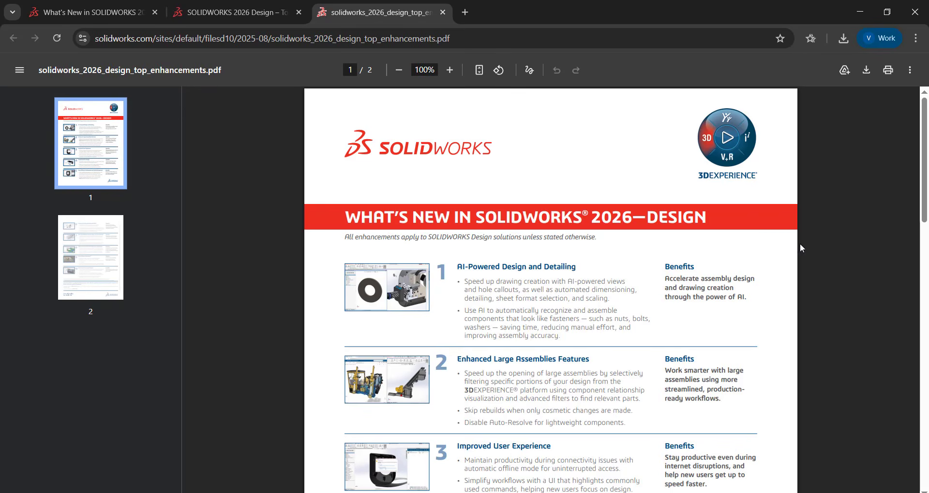
drag(927, 191, 927, 442)
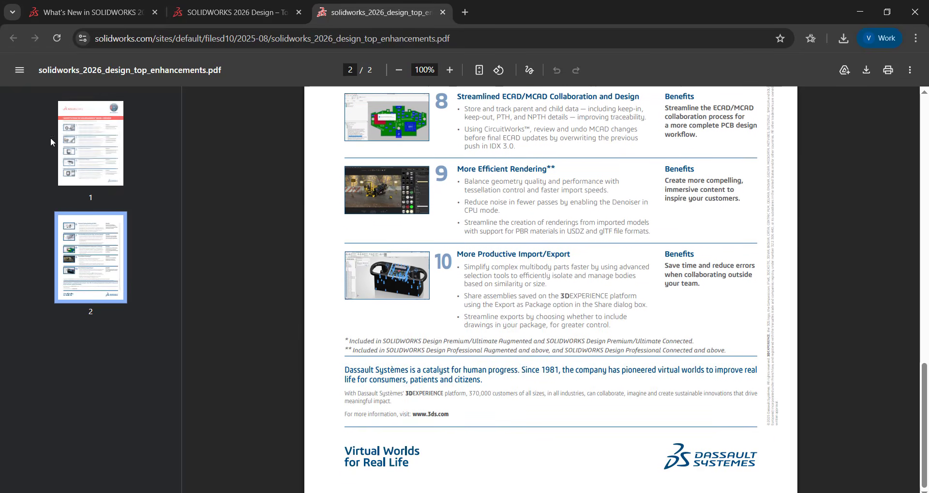
- Return to the What's New page and open the SOLIDWORKS 2026 Collaboration Top 10 Features flyer
click(85, 12)
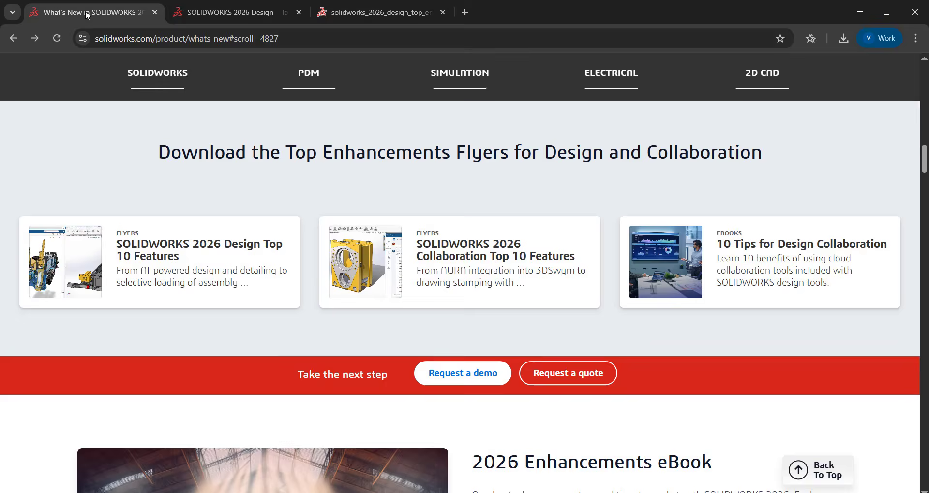
click(468, 257)
scroll(767, 292, down, 3)
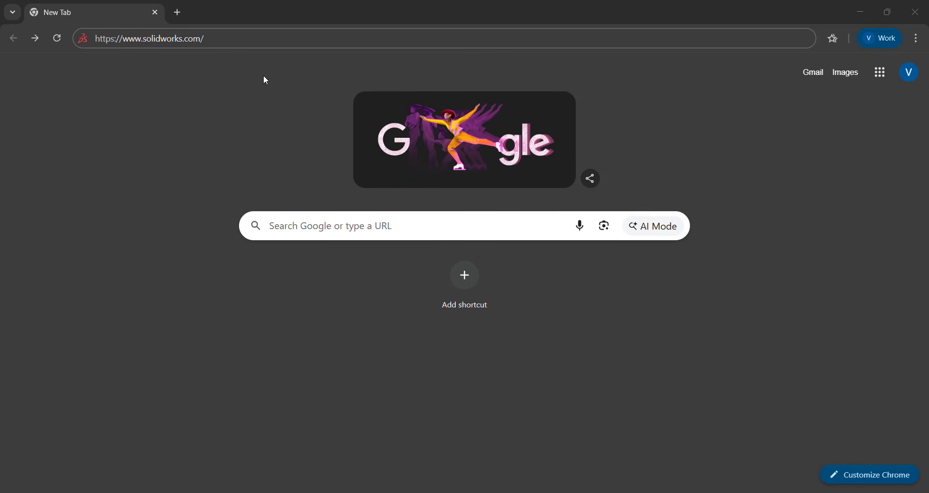
click(236, 43)
key(Return)
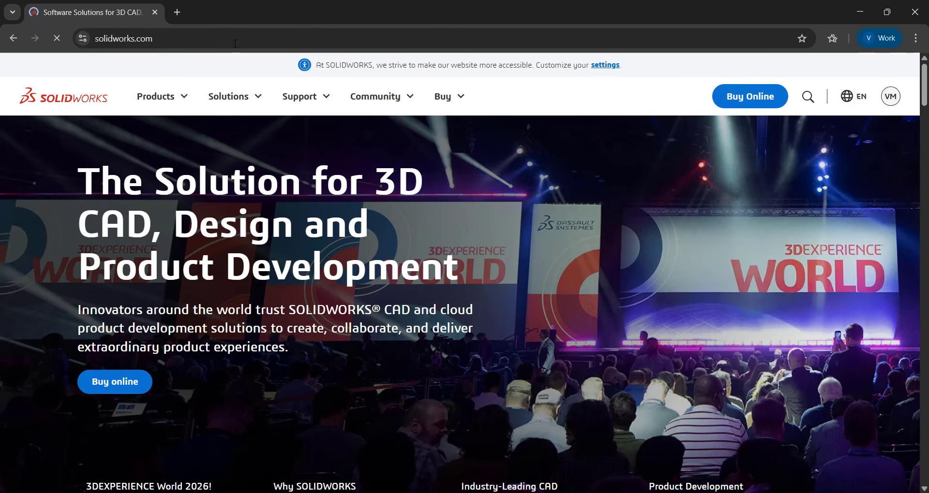
mouse_move(329, 98)
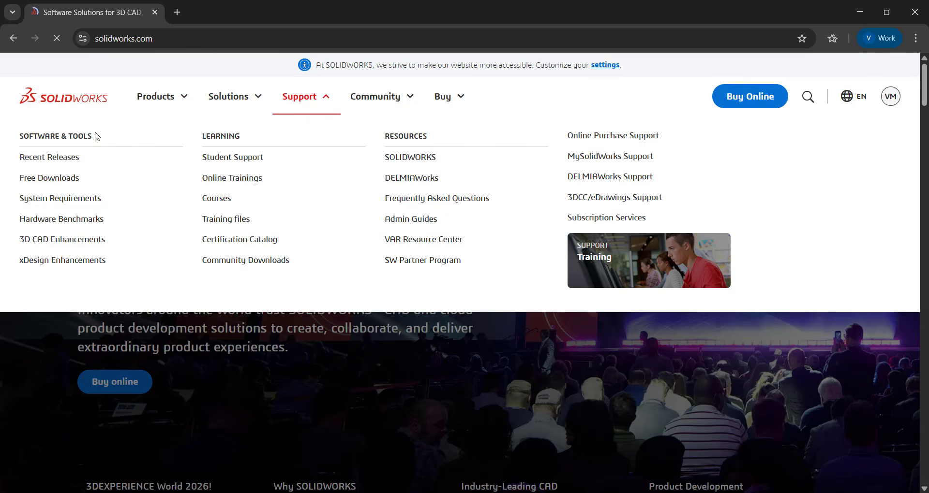
click(54, 159)
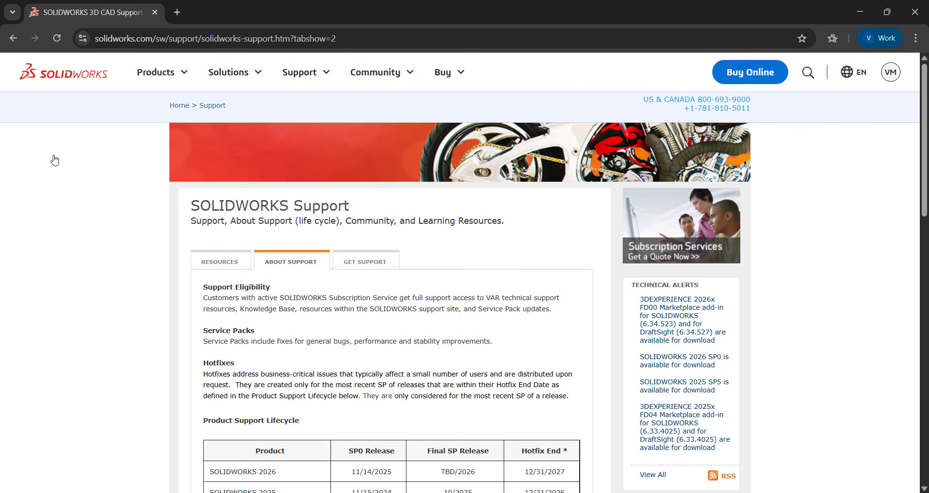
- Go from the support resources to SOLIDWORKS Downloads and access the downloads for subscription customers
scroll(54, 160, down, 2)
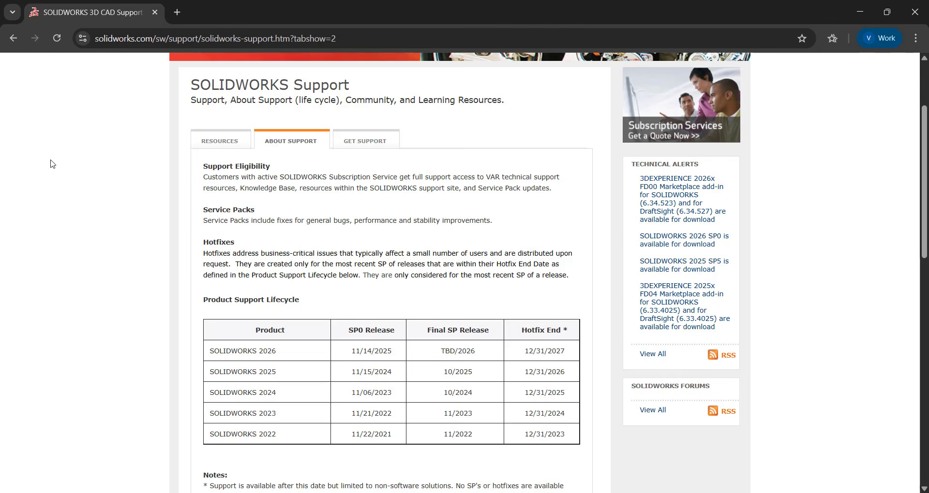
click(231, 140)
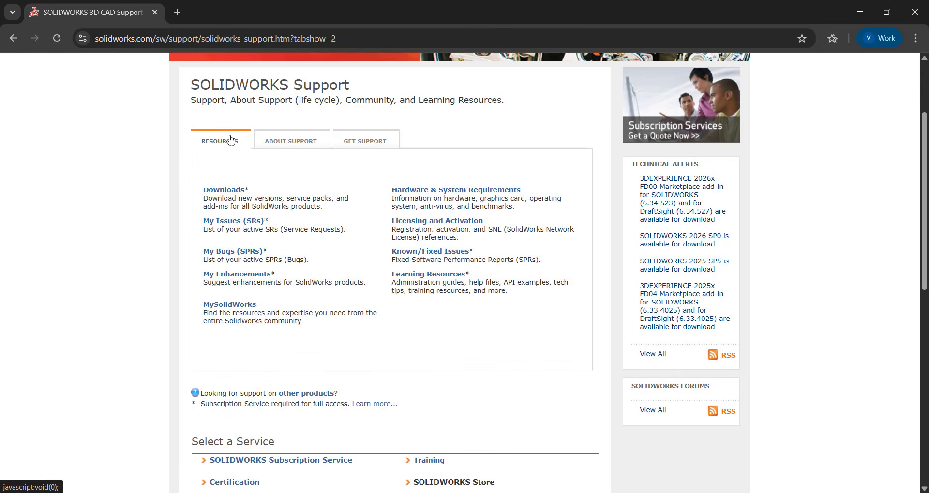
click(234, 192)
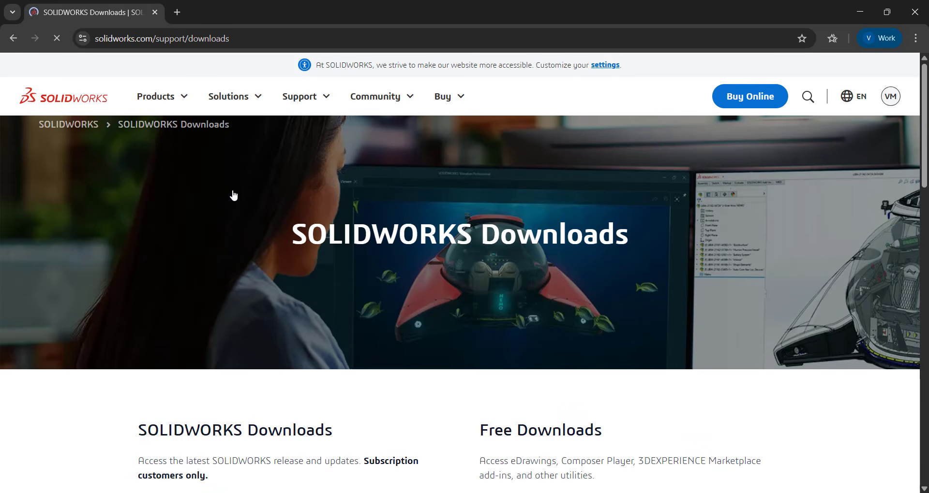
scroll(837, 196, down, 1)
scroll(837, 196, down, 2)
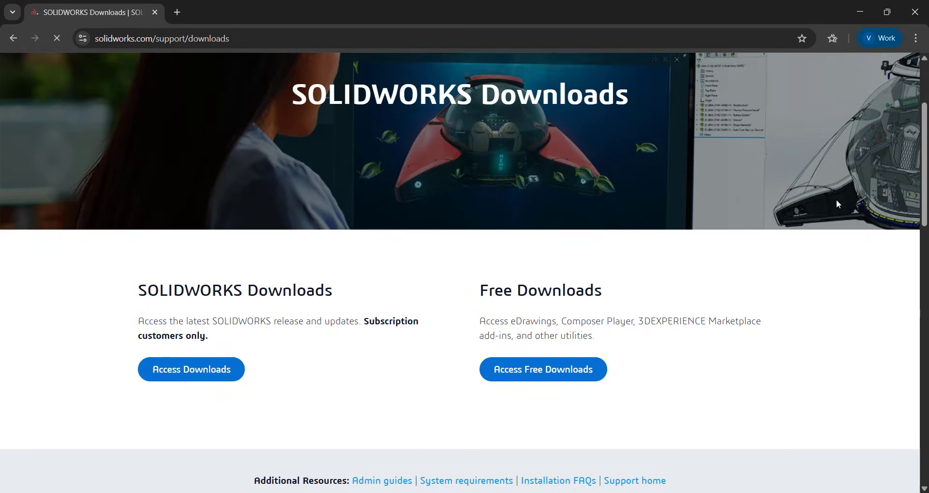
click(208, 327)
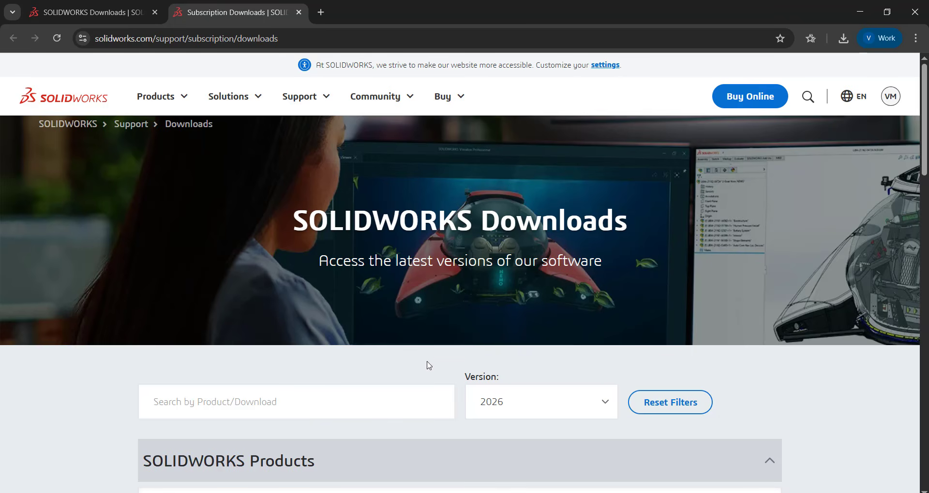
- Filter the SOLIDWORKS downloads to version 2026 and view the listed products
click(610, 405)
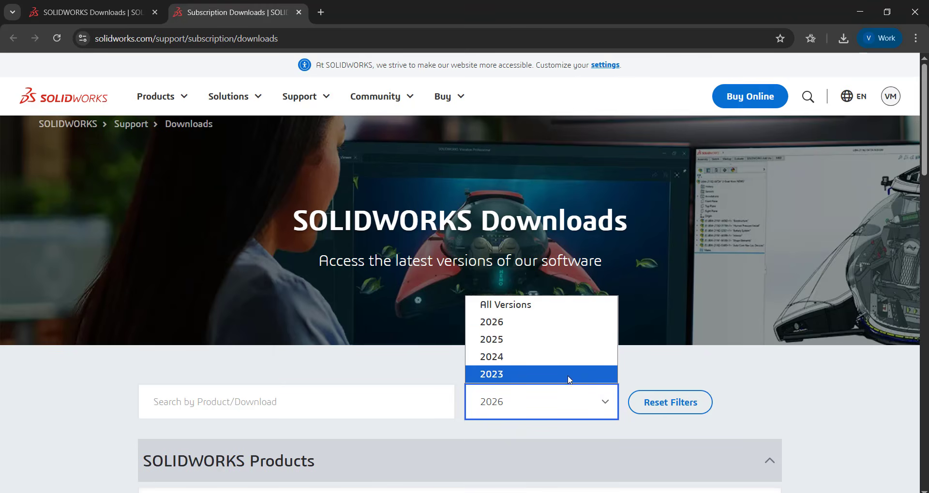
click(555, 322)
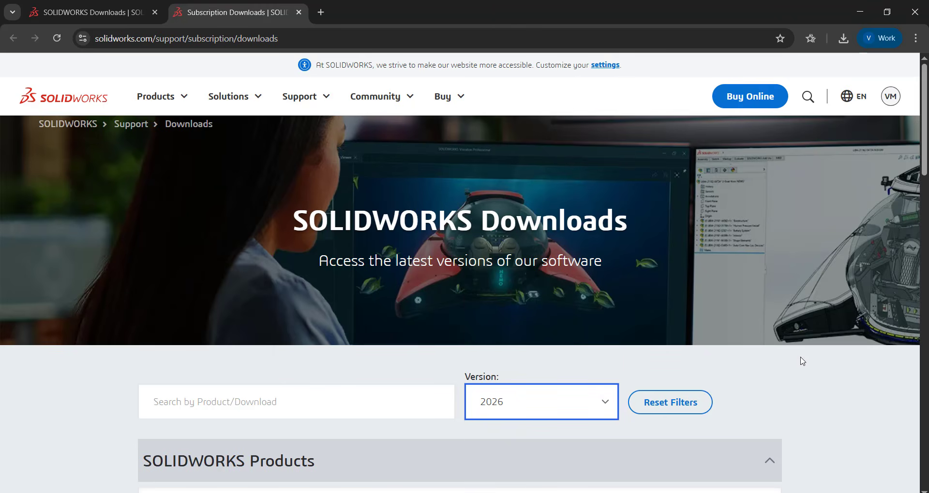
scroll(803, 362, down, 5)
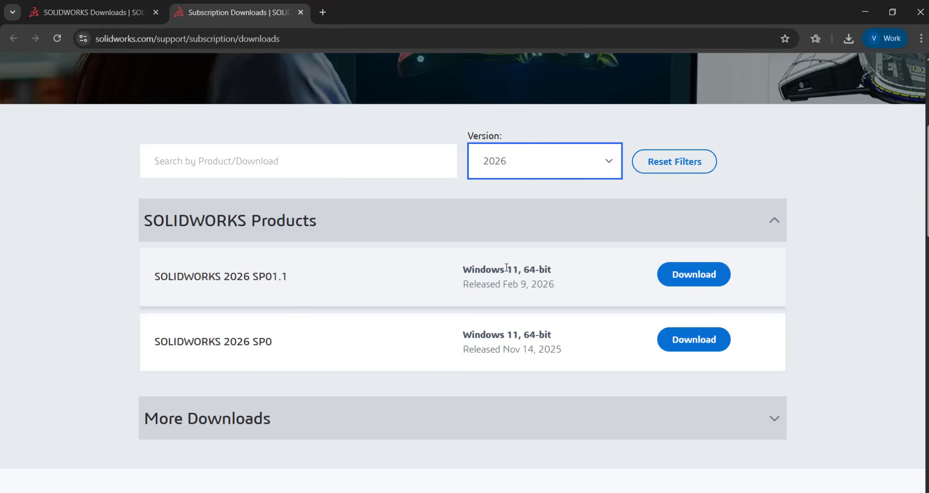
- Download SOLIDWORKS 2026 SP01.1, reading to the end of the end user agreement and accepting it
click(699, 273)
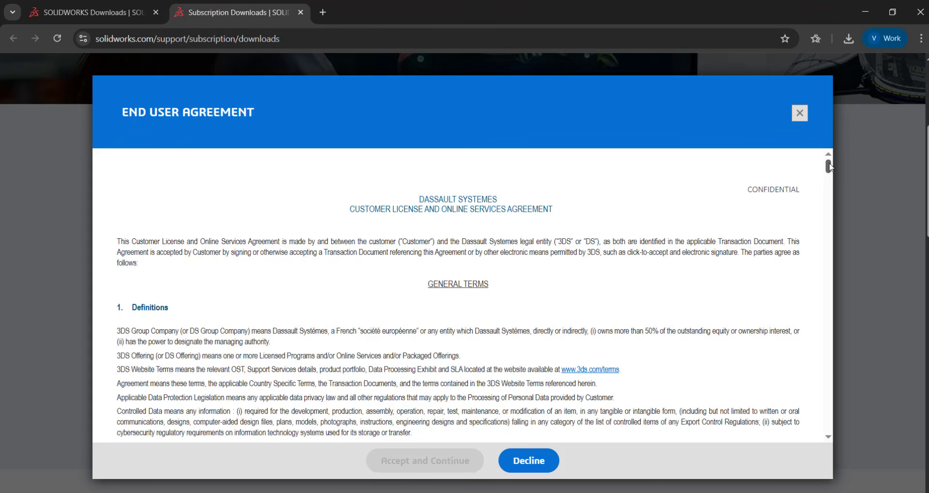
drag(828, 167, 837, 434)
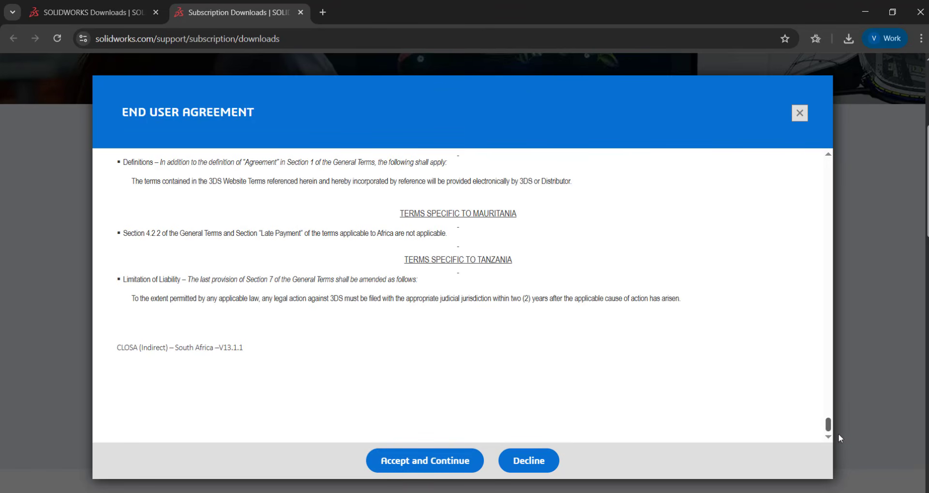
click(437, 462)
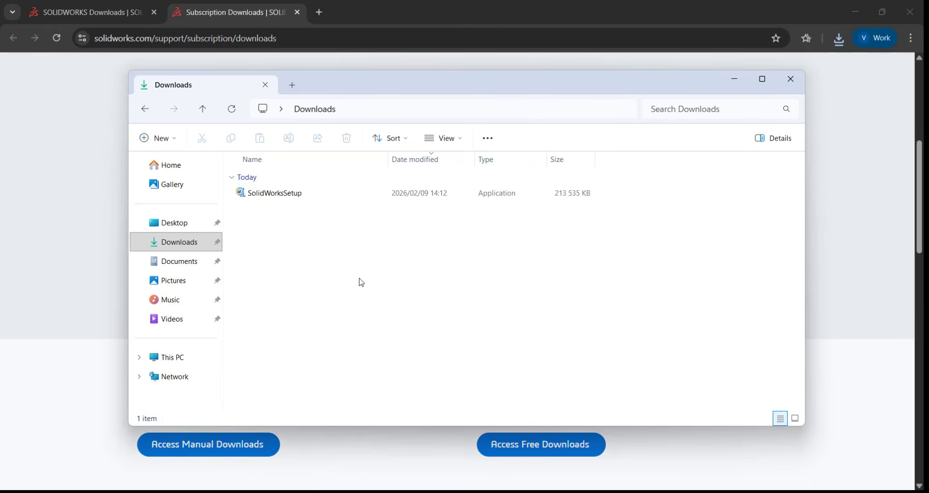
- Run SolidWorksSetup from the Downloads folder and unzip it to the default folder so the Installation Manager starts
click(298, 196)
double_click(297, 196)
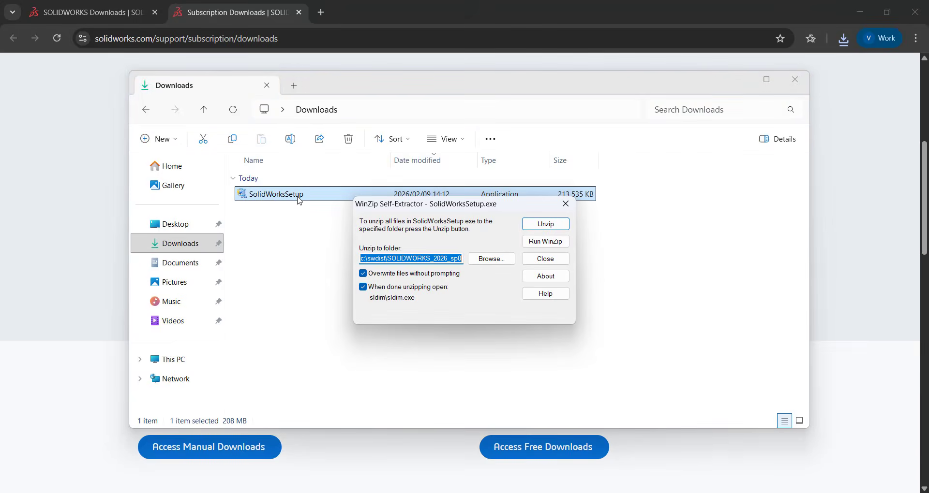
click(553, 225)
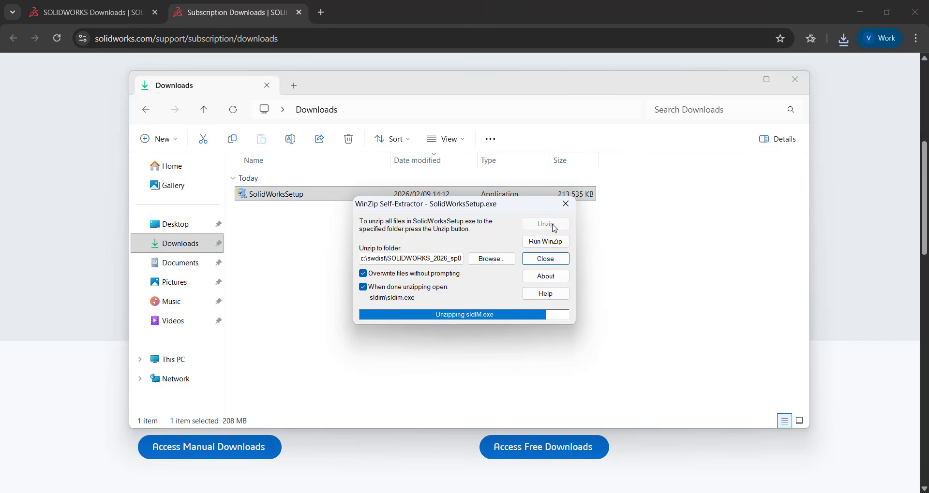
click(491, 292)
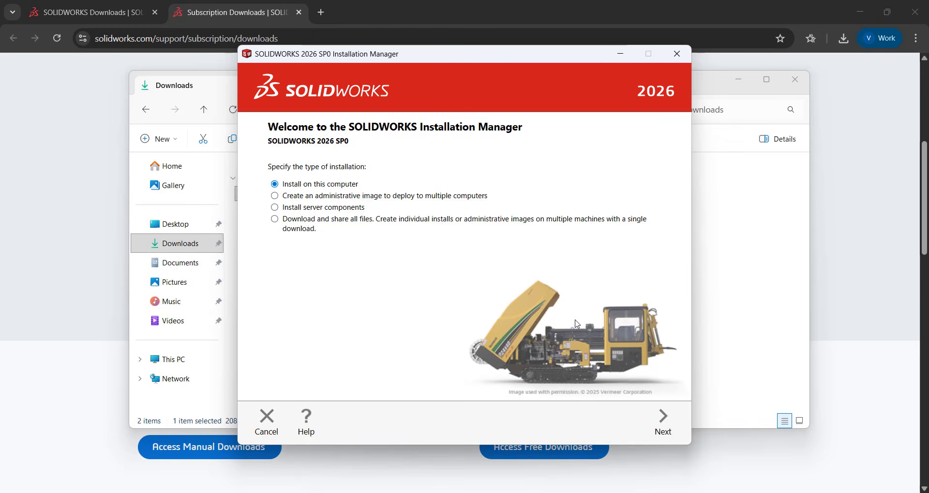
- Choose installation on this computer and continue with SOLIDWORKS Design and its serial number to the summary
click(664, 423)
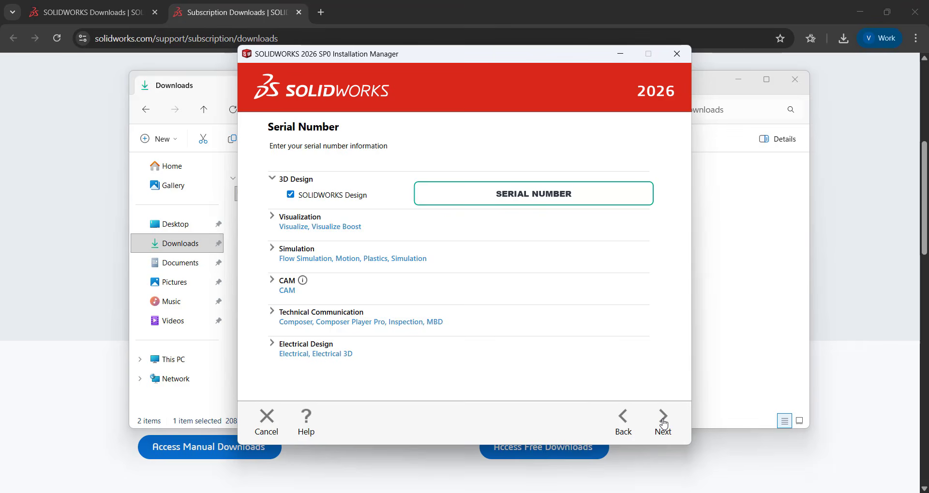
click(664, 424)
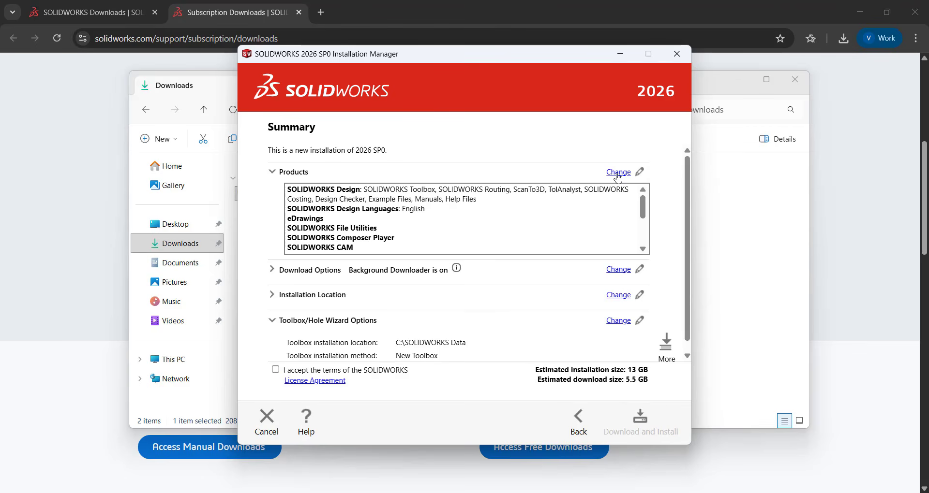
- Try excluding SOLIDWORKS CAM, Composer Player and File Utilities from the products to install, reselect all three, and return to the summary
click(617, 173)
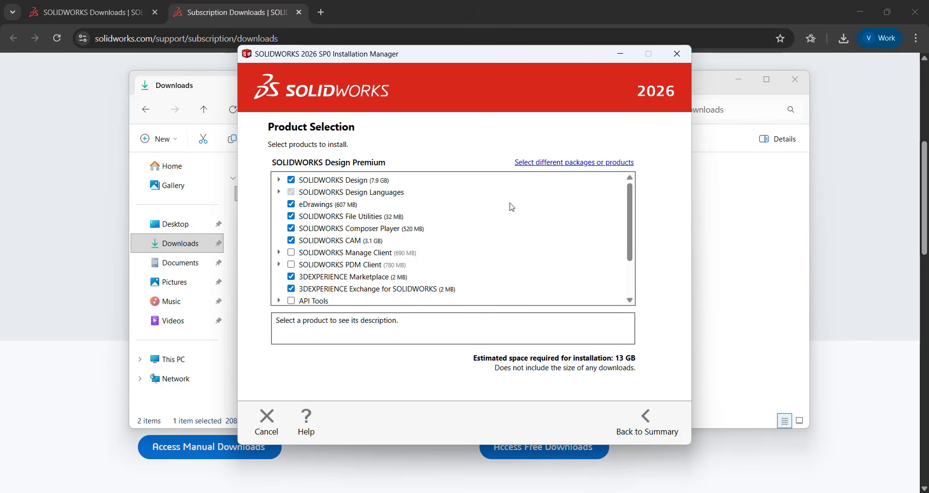
click(291, 241)
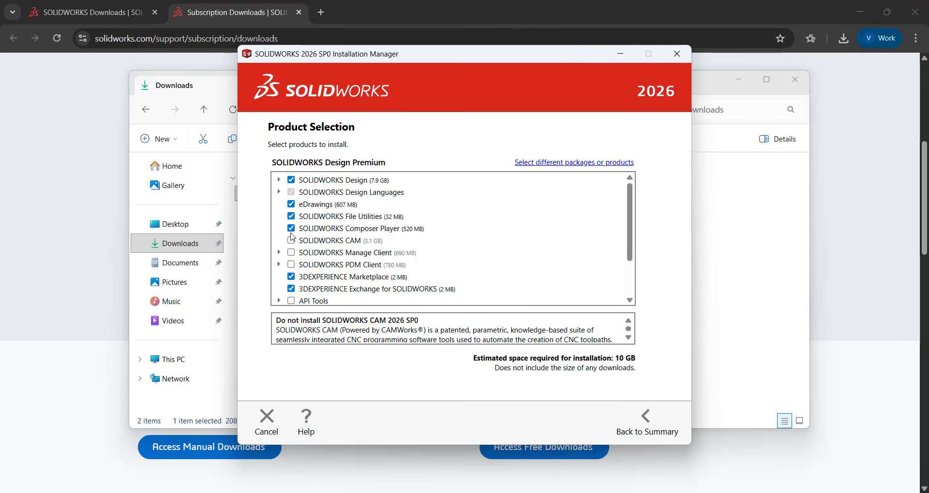
click(291, 228)
click(291, 217)
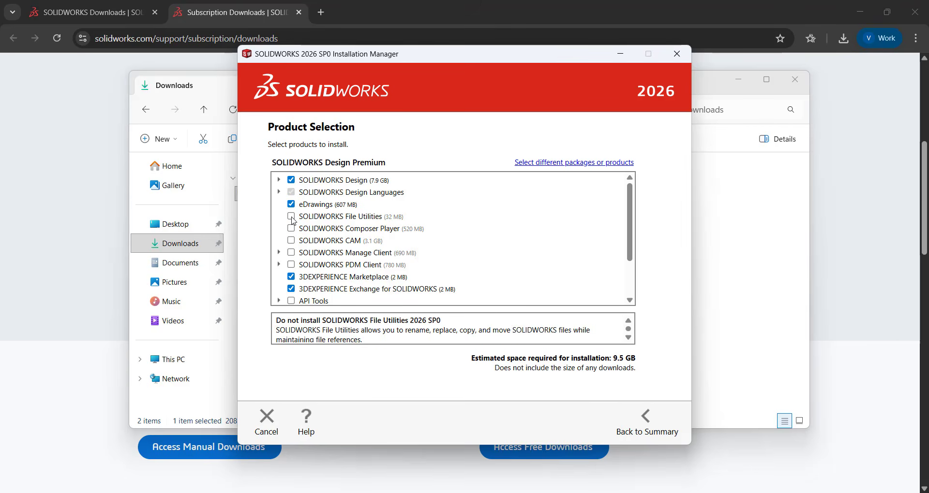
click(291, 217)
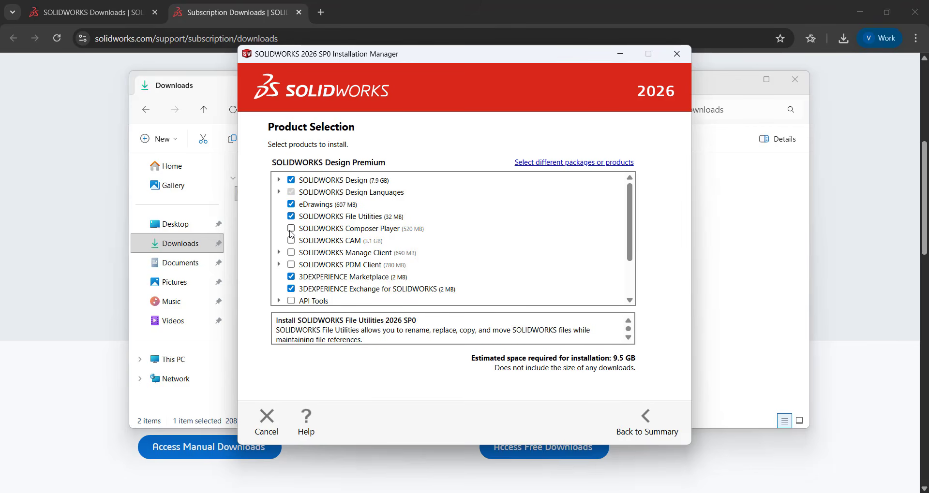
click(292, 229)
click(291, 241)
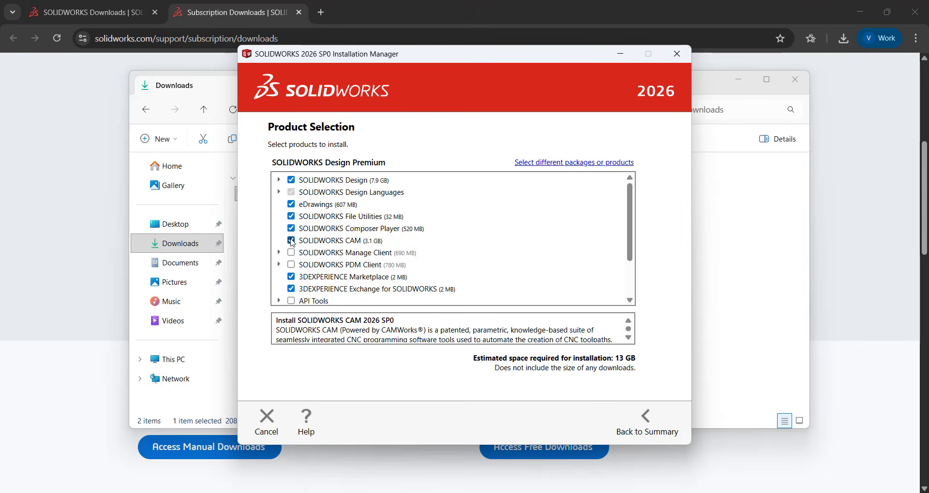
click(647, 424)
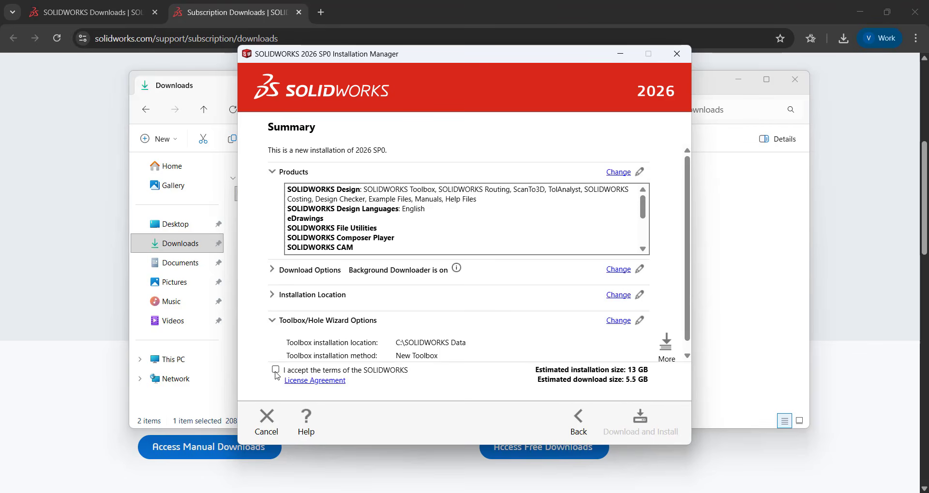
- Accept the terms of the SOLIDWORKS License Agreement for the installation
click(275, 370)
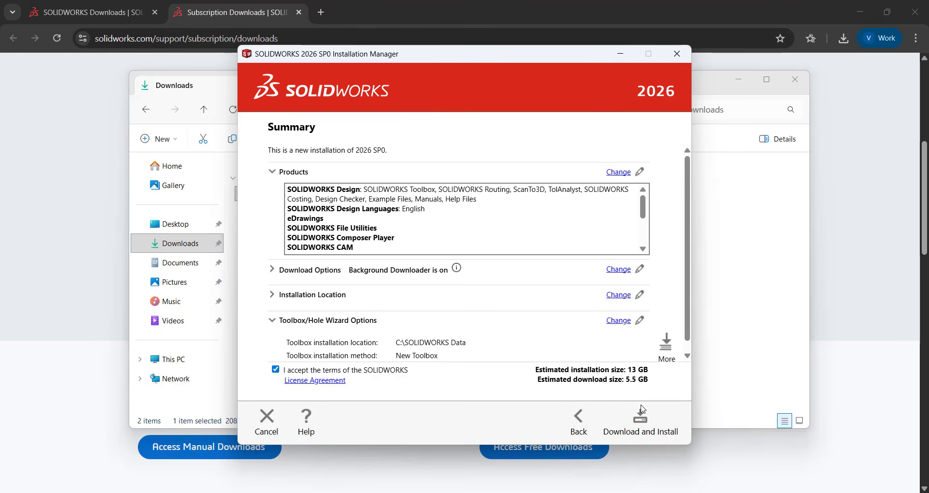
- Download and install the products, and finish the setup with What's New shown and the Customer Experience Improvement Program declined
click(655, 419)
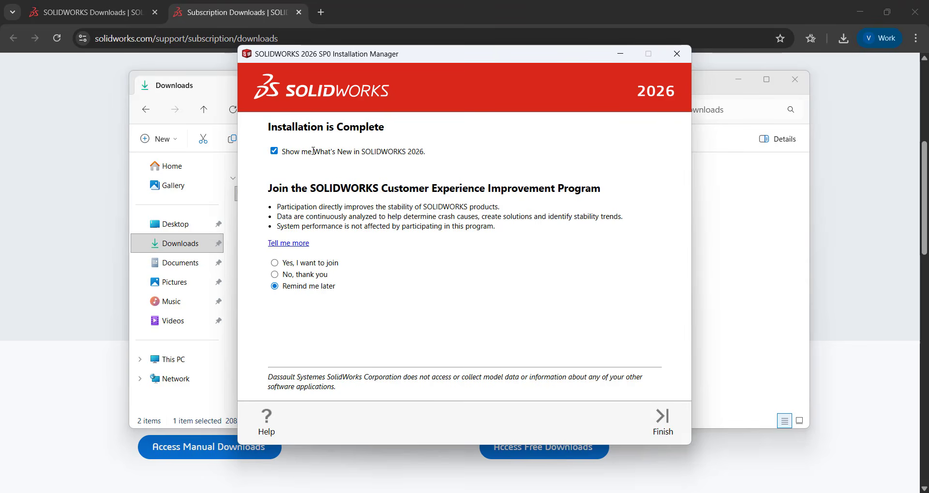
click(274, 151)
click(274, 152)
click(274, 276)
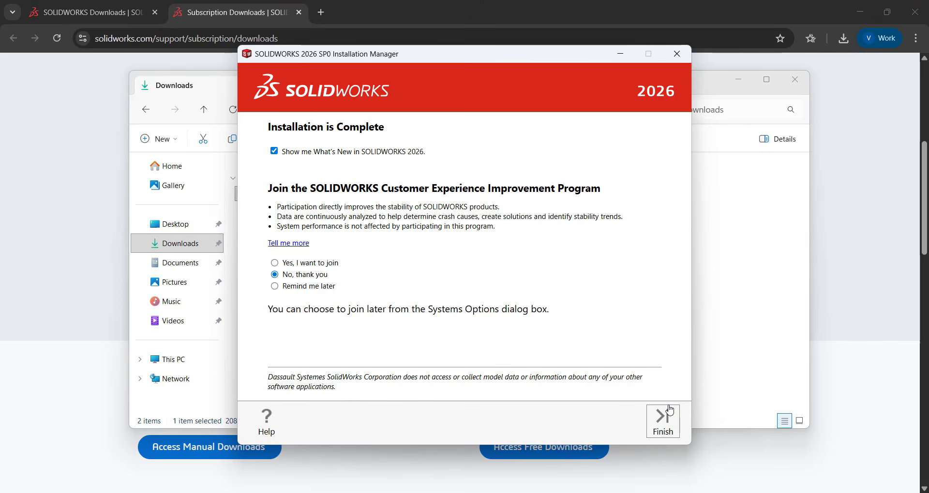
click(666, 424)
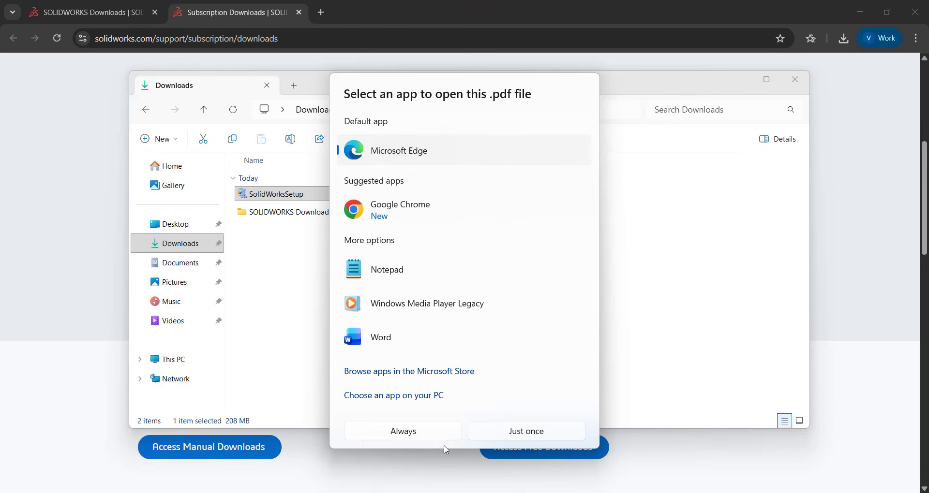
- Open the What's New SOLIDWORKS 2026 PDF just once in Microsoft Edge, view its cover page and minimize the window
click(505, 432)
scroll(497, 431, down, 6)
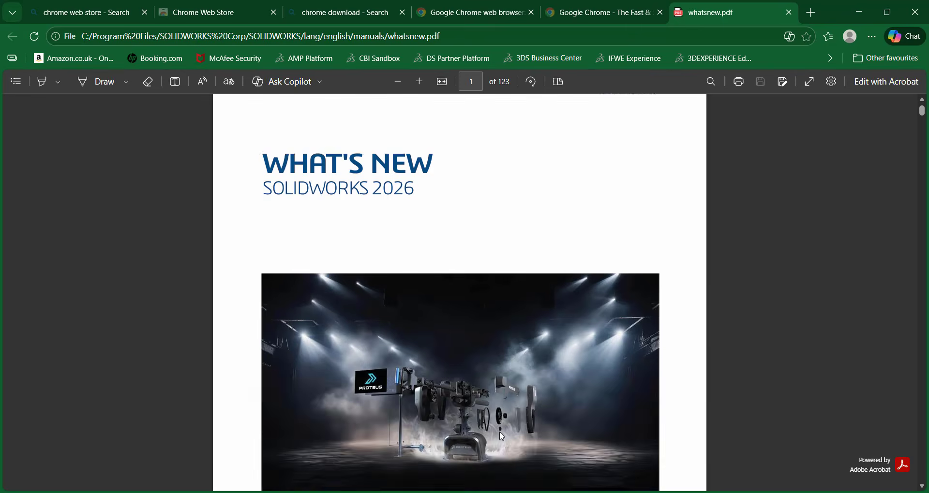
click(859, 13)
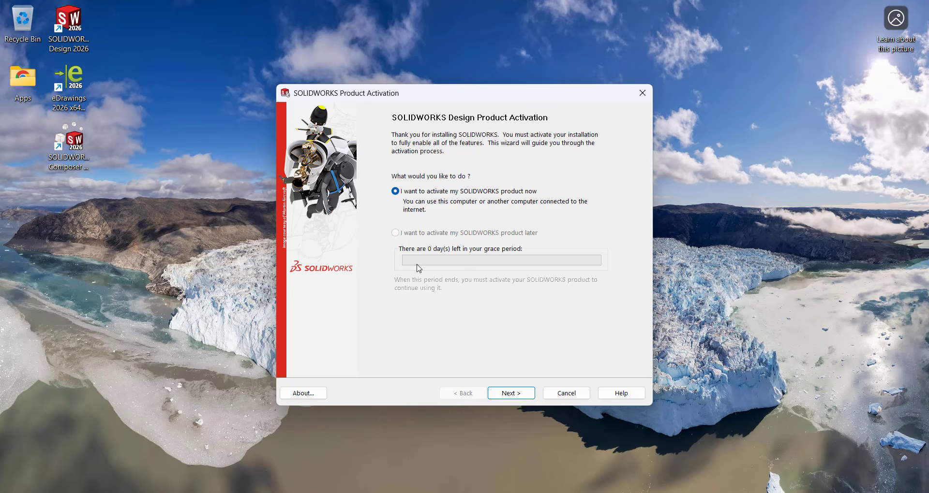
- Activate SOLIDWORKS Design automatically over the Internet with the company contact e-mail, and accept the SOLIDWORKS License Agreement
click(506, 396)
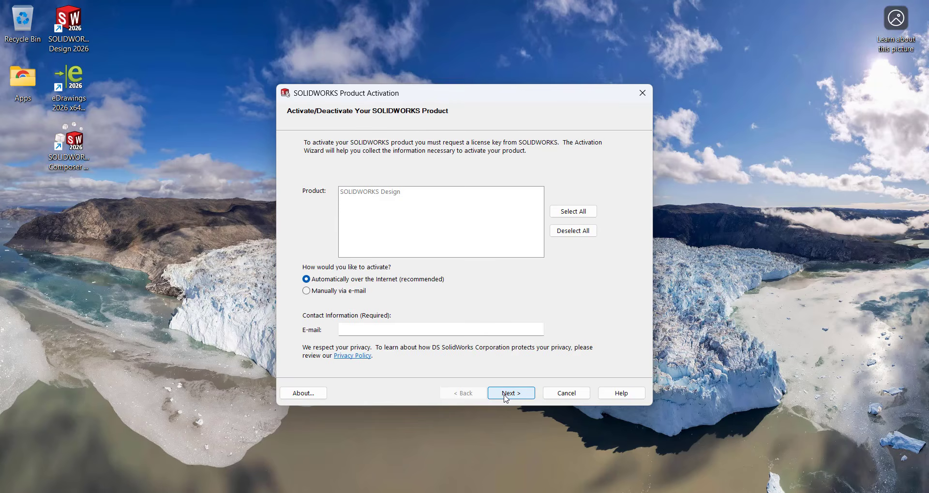
click(569, 212)
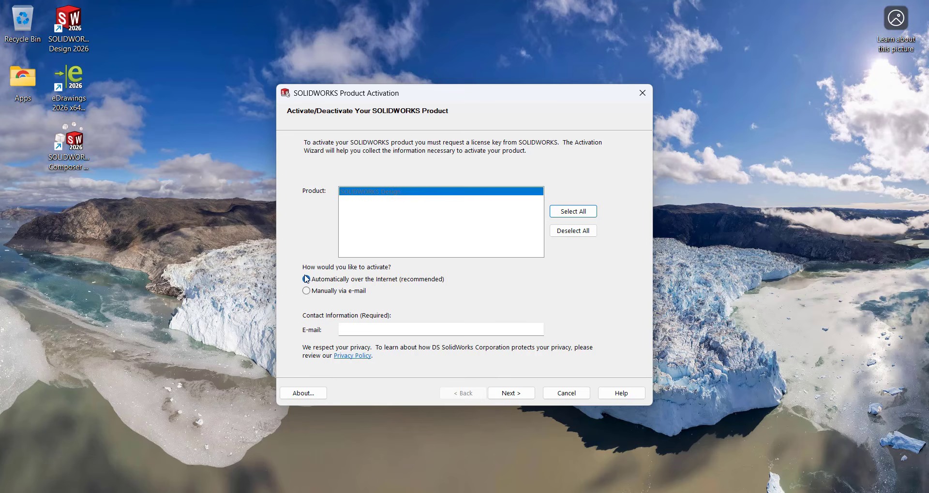
click(369, 328)
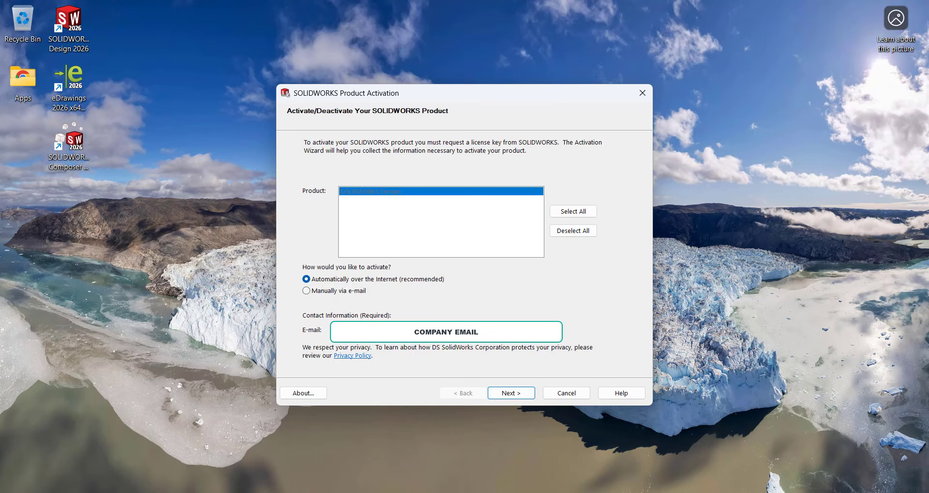
click(522, 396)
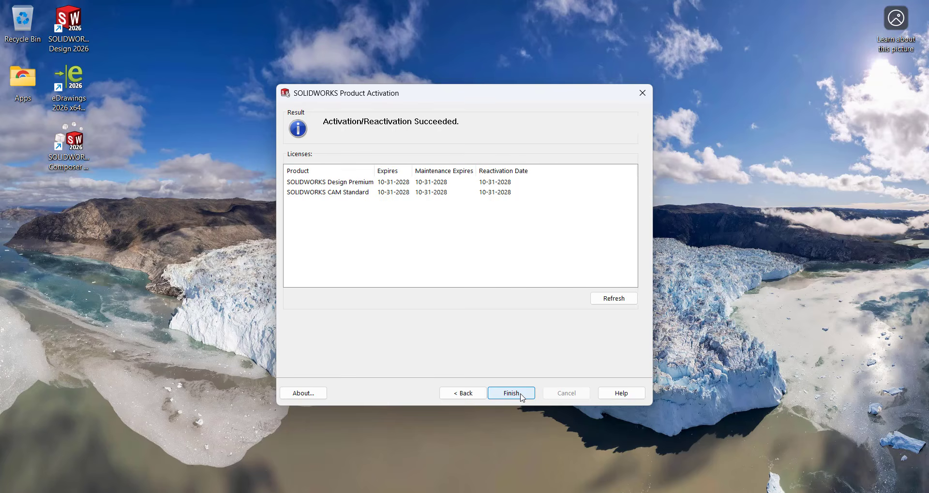
click(522, 396)
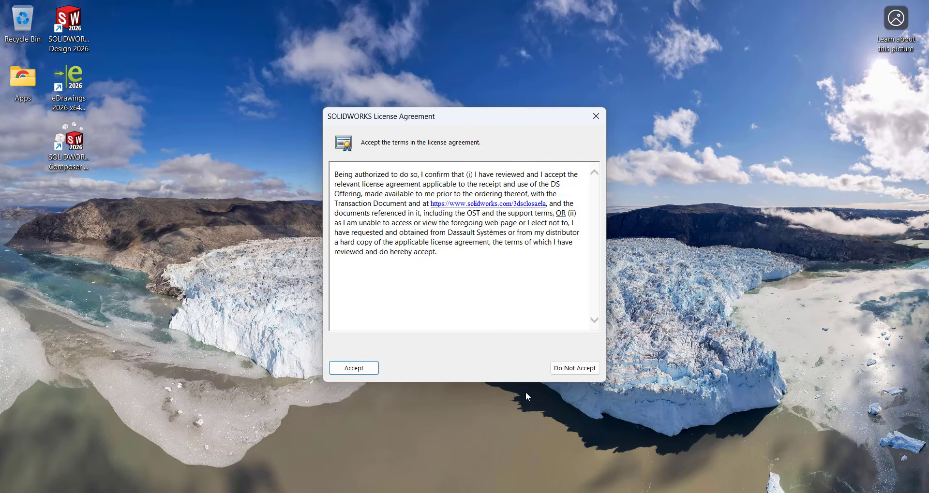
click(354, 369)
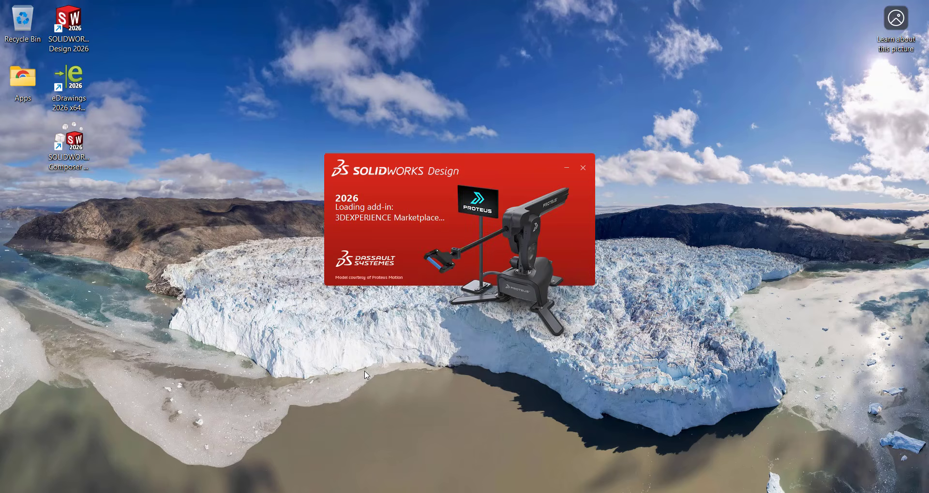